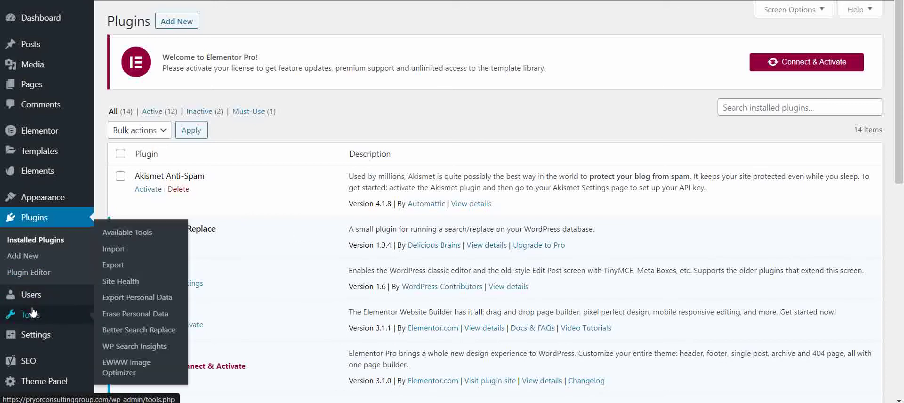
In Site Health Info, expand the WordPress section and select the version 5.6.2.
{"action": "left_click", "coordinate": [128, 281]}
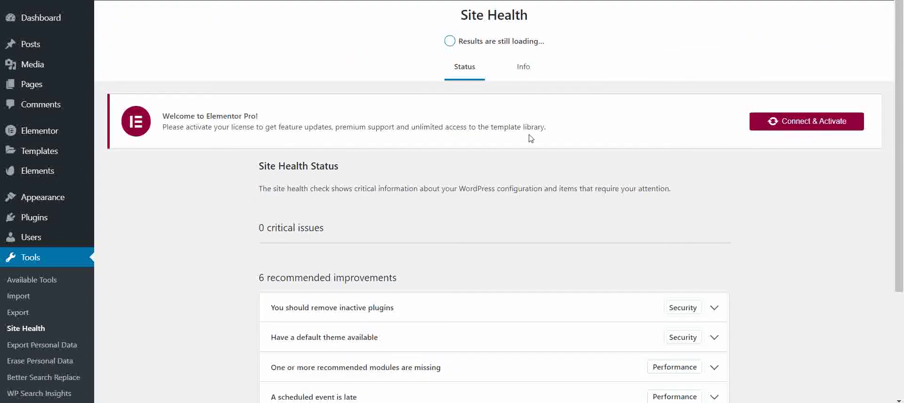
{"action": "left_click", "coordinate": [528, 71]}
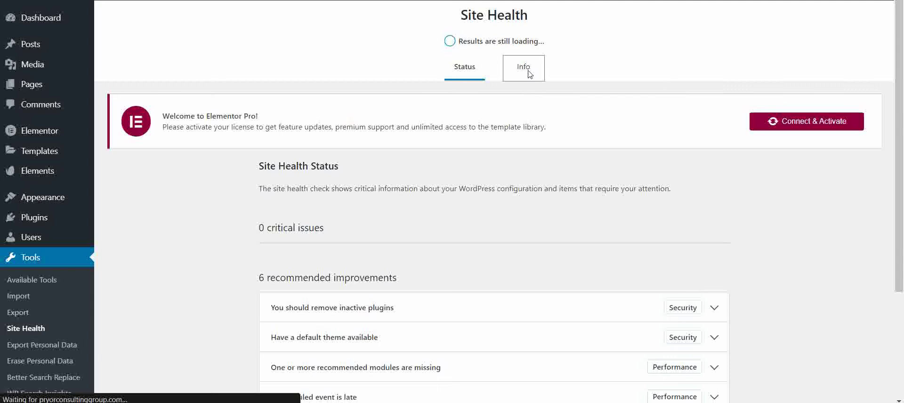
{"action": "scroll", "coordinate": [420, 203], "scroll_direction": "down", "scroll_amount": 3}
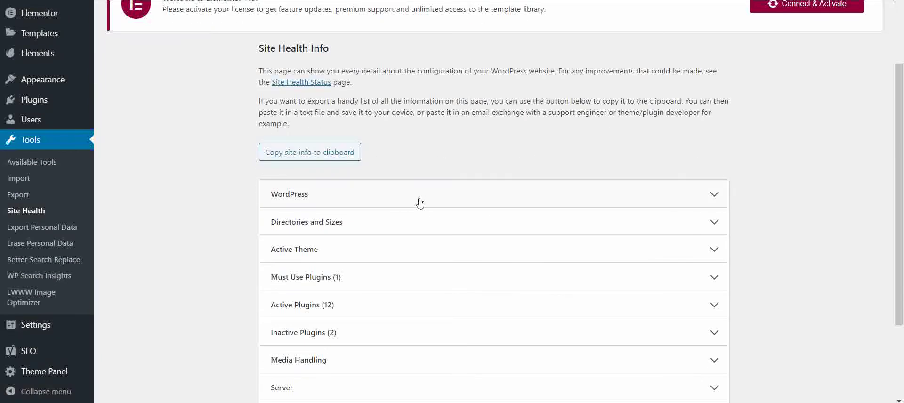
{"action": "left_click", "coordinate": [421, 203]}
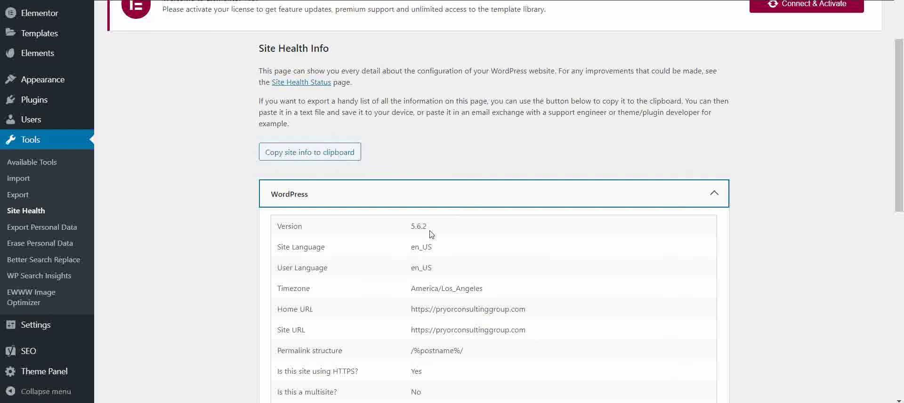
{"action": "scroll", "coordinate": [438, 245], "scroll_direction": "up", "scroll_amount": 3}
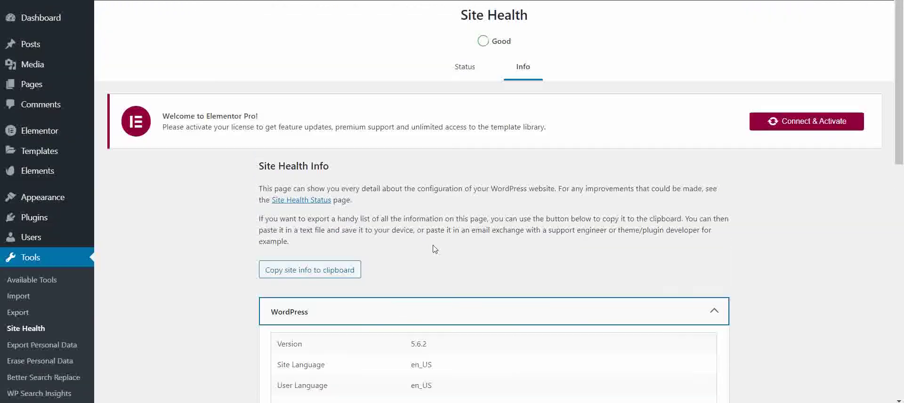
{"action": "double_click", "coordinate": [421, 344]}
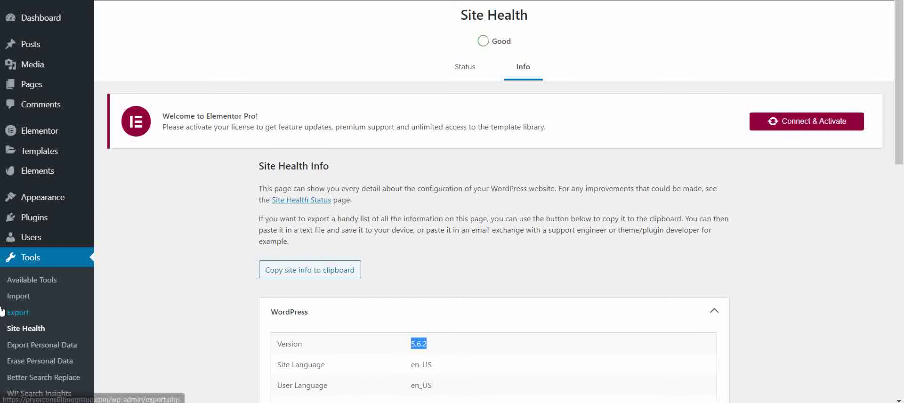
{"action": "mouse_move", "coordinate": [34, 217]}
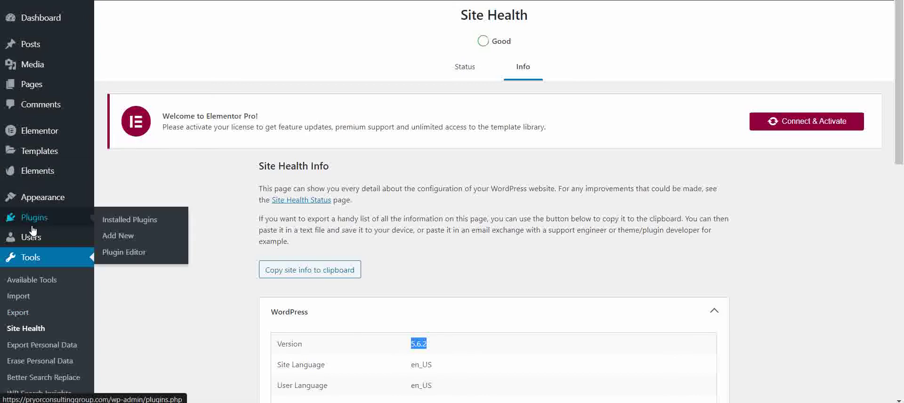
Show the Installed Plugins list, without an Automatic Updates column, beside the cPanel window.
{"action": "left_click", "coordinate": [131, 221]}
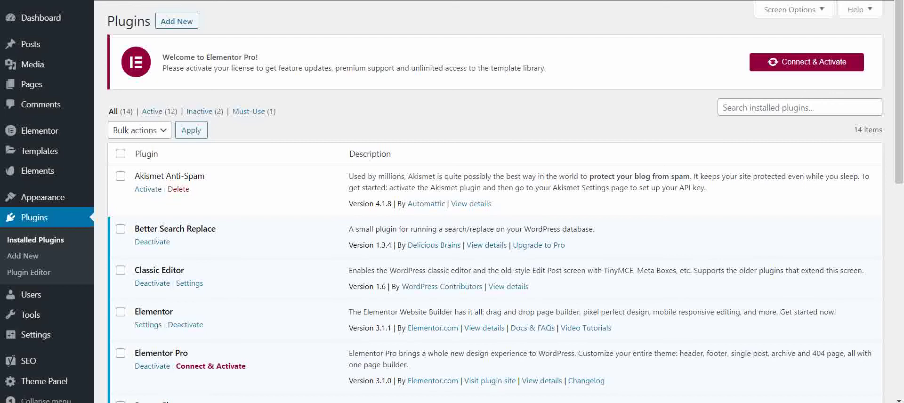
{"action": "left_click_drag", "start_coordinate": [900, 4], "coordinate": [271, 1]}
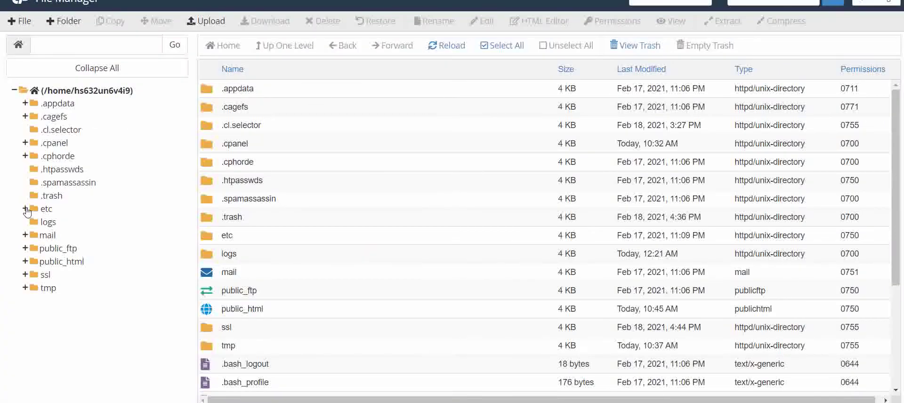
List the public_html folder's files in File Manager and select wp-config.php.
{"action": "left_click", "coordinate": [33, 263]}
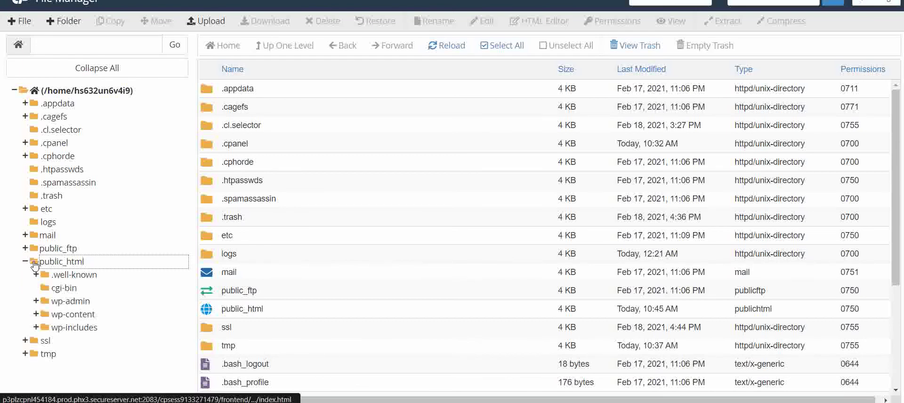
{"action": "left_click", "coordinate": [37, 265]}
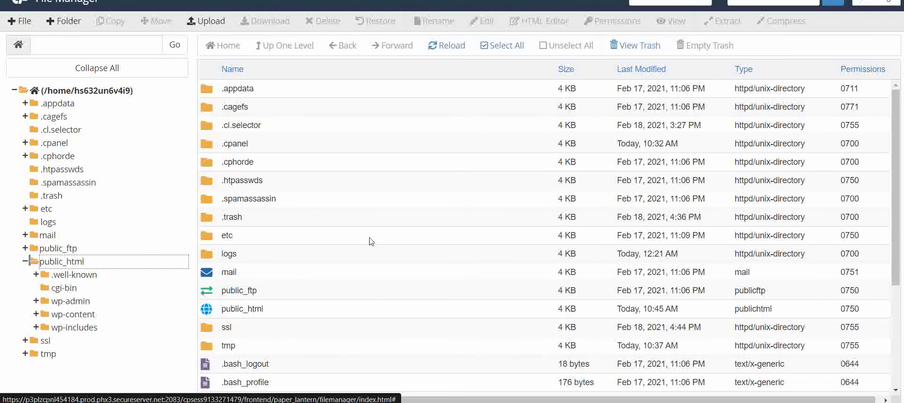
{"action": "scroll", "coordinate": [311, 241], "scroll_direction": "down", "scroll_amount": 3}
{"action": "scroll", "coordinate": [304, 250], "scroll_direction": "down", "scroll_amount": 1}
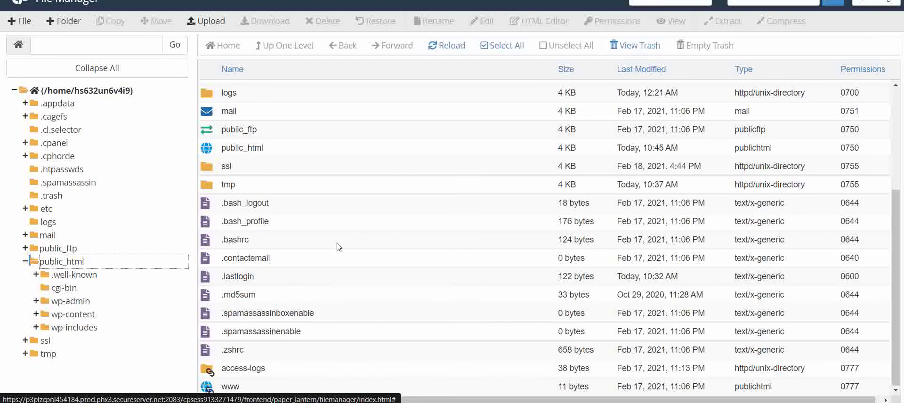
{"action": "scroll", "coordinate": [338, 245], "scroll_direction": "up", "scroll_amount": 4}
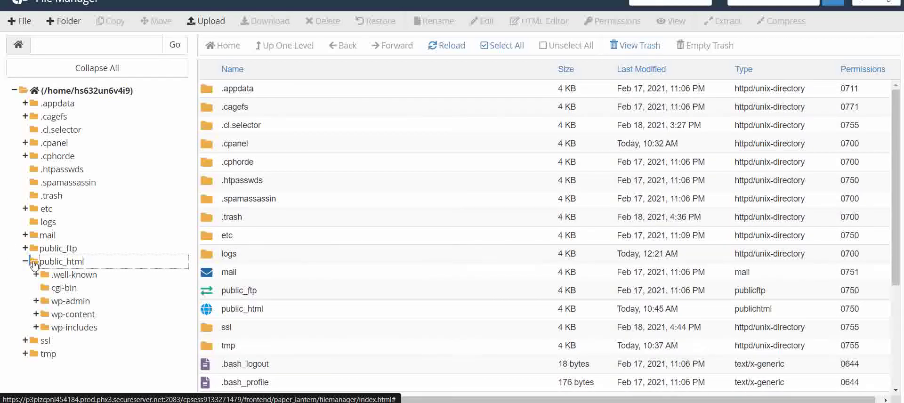
{"action": "scroll", "coordinate": [318, 263], "scroll_direction": "down", "scroll_amount": 3}
{"action": "scroll", "coordinate": [317, 262], "scroll_direction": "up", "scroll_amount": 3}
{"action": "left_click", "coordinate": [45, 317]}
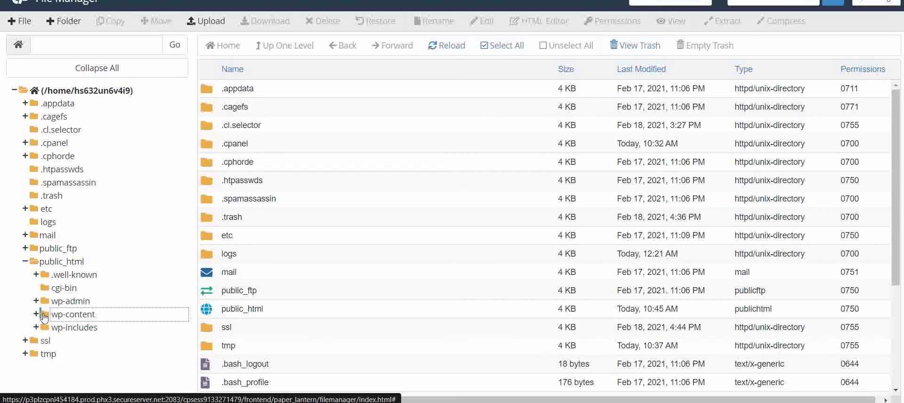
{"action": "left_click", "coordinate": [40, 264]}
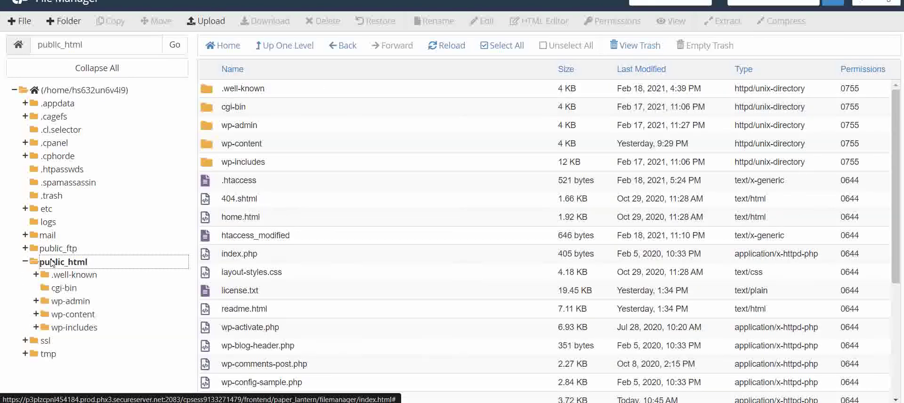
{"action": "scroll", "coordinate": [319, 257], "scroll_direction": "down", "scroll_amount": 3}
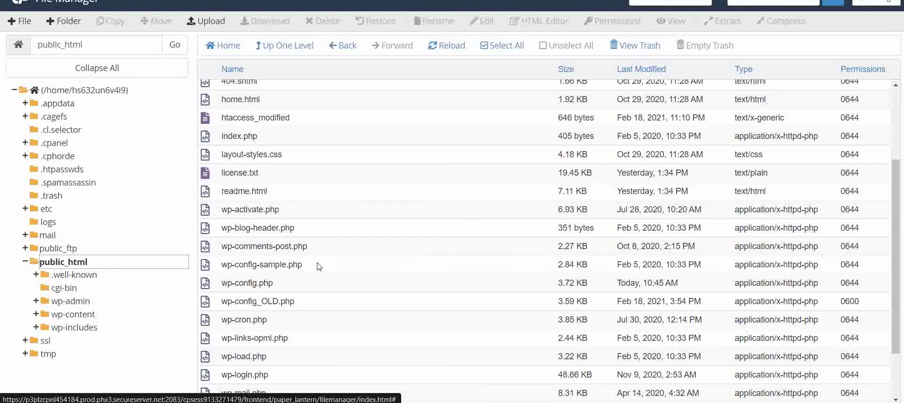
{"action": "left_click", "coordinate": [247, 282]}
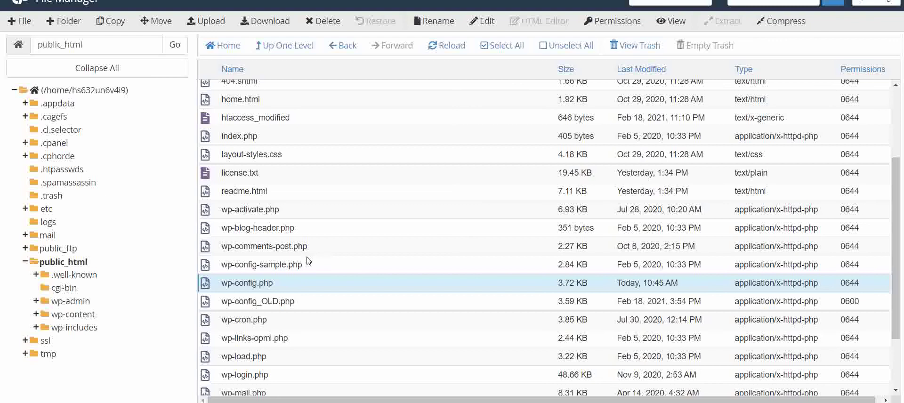
Open wp-config.php in the File Manager editor.
{"action": "right_click", "coordinate": [253, 289]}
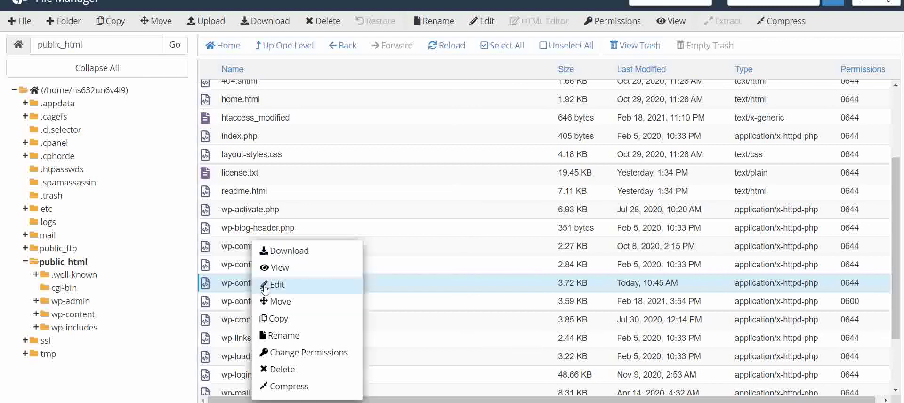
{"action": "left_click", "coordinate": [266, 285]}
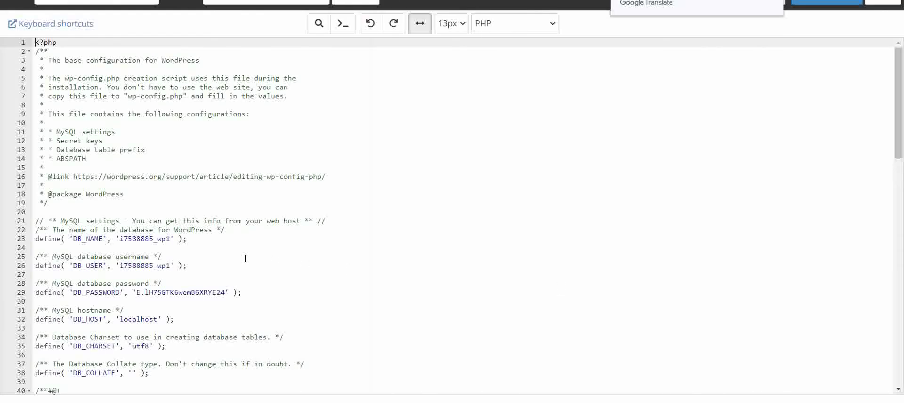
{"action": "scroll", "coordinate": [246, 259], "scroll_direction": "down", "scroll_amount": 5}
{"action": "scroll", "coordinate": [245, 259], "scroll_direction": "down", "scroll_amount": 7}
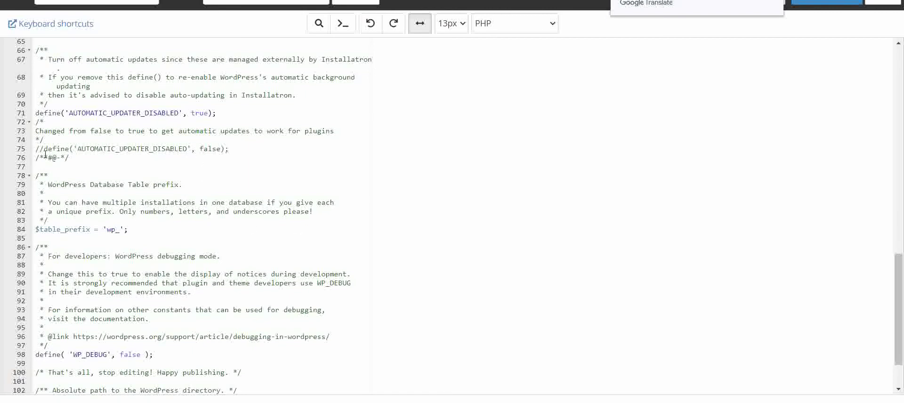
Comment out line 71's define and uncomment line 75's, setting AUTOMATIC_UPDATER_DISABLED false, then save.
{"action": "left_click", "coordinate": [44, 114]}
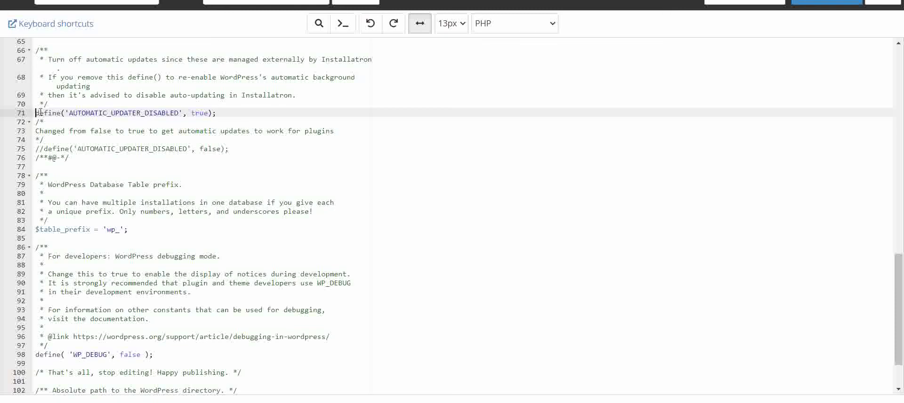
{"action": "type", "text": "//"}
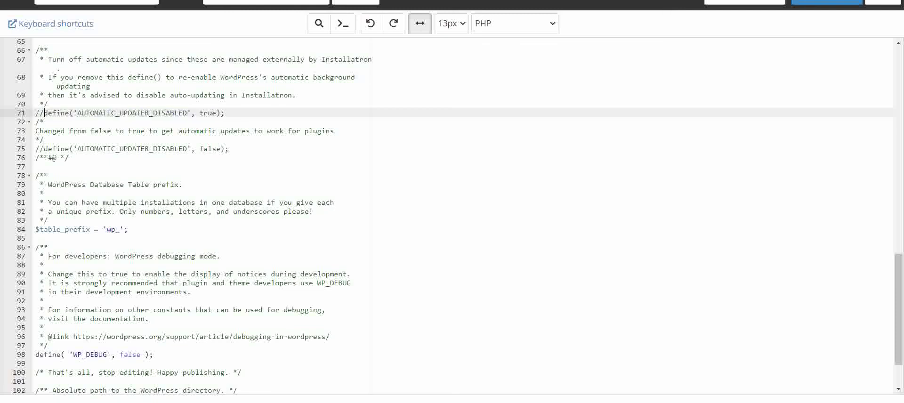
{"action": "left_click", "coordinate": [43, 147]}
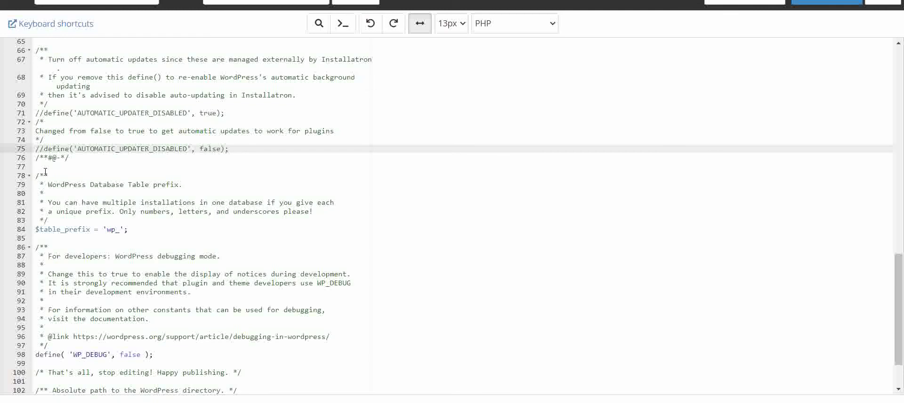
{"action": "key", "text": "BackSpace"}
{"action": "key", "text": "BackSpace"}
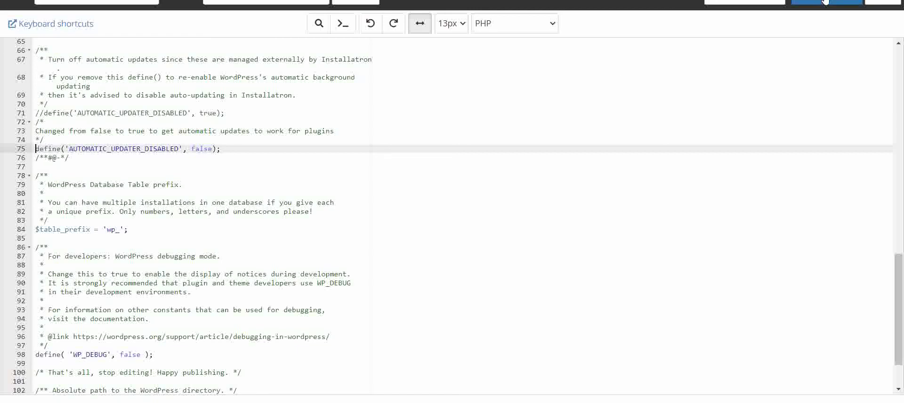
{"action": "left_click", "coordinate": [825, 2]}
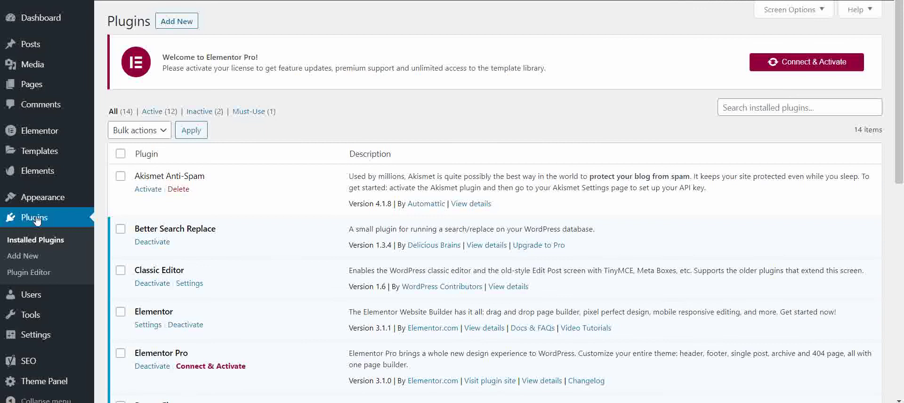
Reload Installed Plugins to see the new Automatic Updates column for all 14 plugins.
{"action": "left_click", "coordinate": [37, 220]}
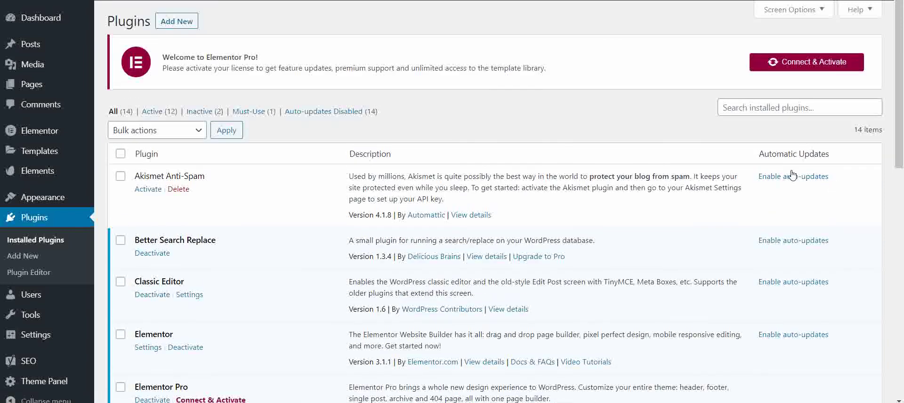
{"action": "scroll", "coordinate": [784, 250], "scroll_direction": "down", "scroll_amount": 3}
{"action": "scroll", "coordinate": [782, 282], "scroll_direction": "down", "scroll_amount": 5}
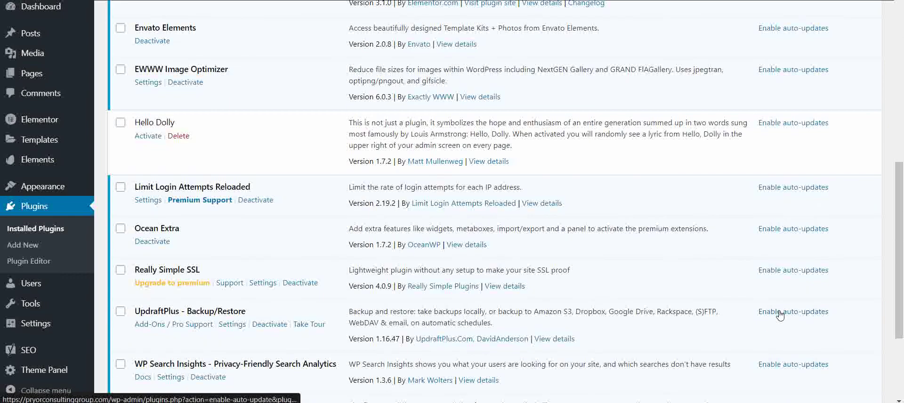
{"action": "scroll", "coordinate": [780, 314], "scroll_direction": "down", "scroll_amount": 3}
{"action": "scroll", "coordinate": [774, 297], "scroll_direction": "up", "scroll_amount": 6}
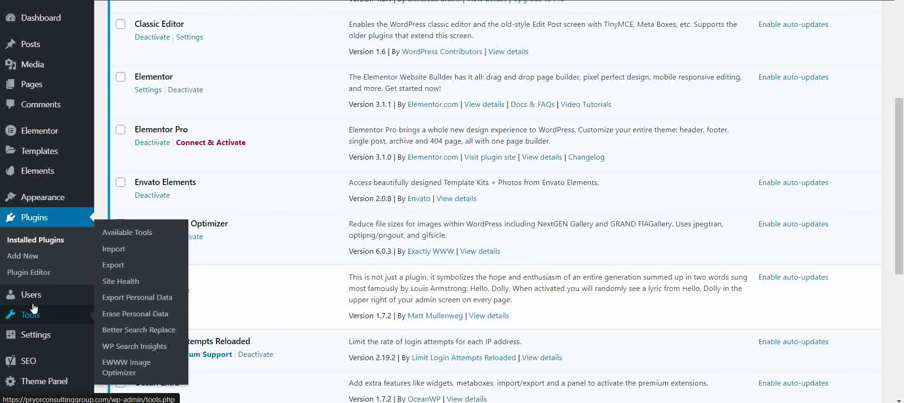
{"action": "mouse_move", "coordinate": [43, 187]}
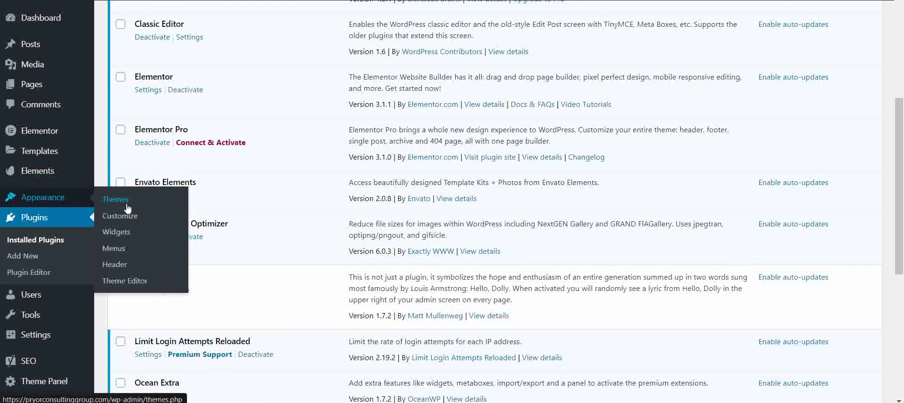
View the OceanWP theme details in Appearance > Themes, showing its auto-updates option.
{"action": "left_click", "coordinate": [115, 199]}
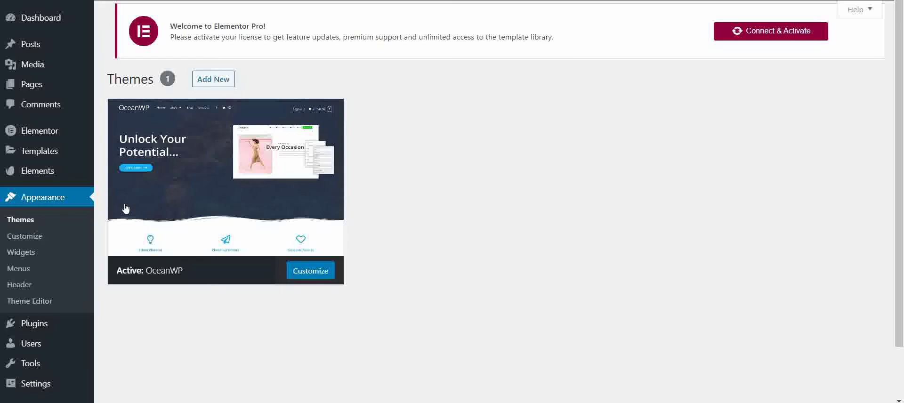
{"action": "left_click", "coordinate": [125, 209]}
{"action": "scroll", "coordinate": [391, 186], "scroll_direction": "down", "scroll_amount": 3}
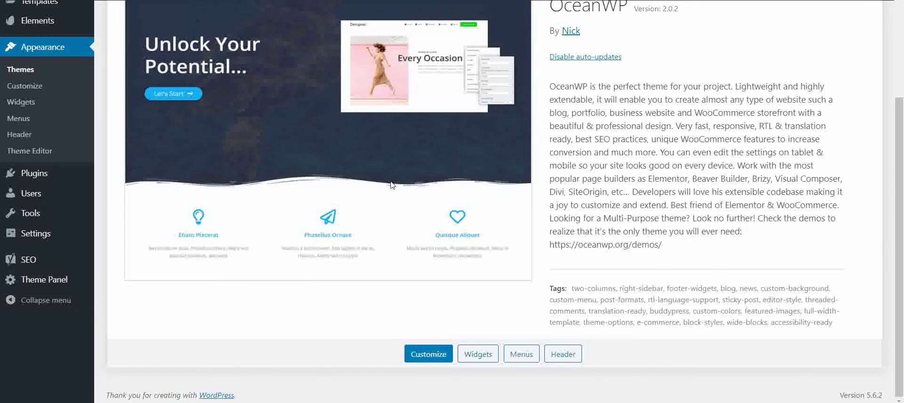